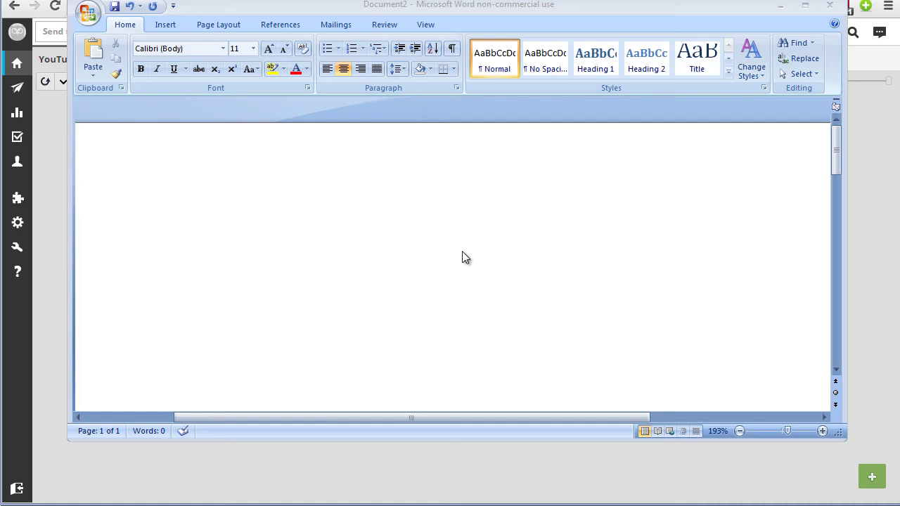
Step: Enter "YourDomain.com" as the only text in the blank Word document
{"action": "left_click", "coordinate": [462, 251]}
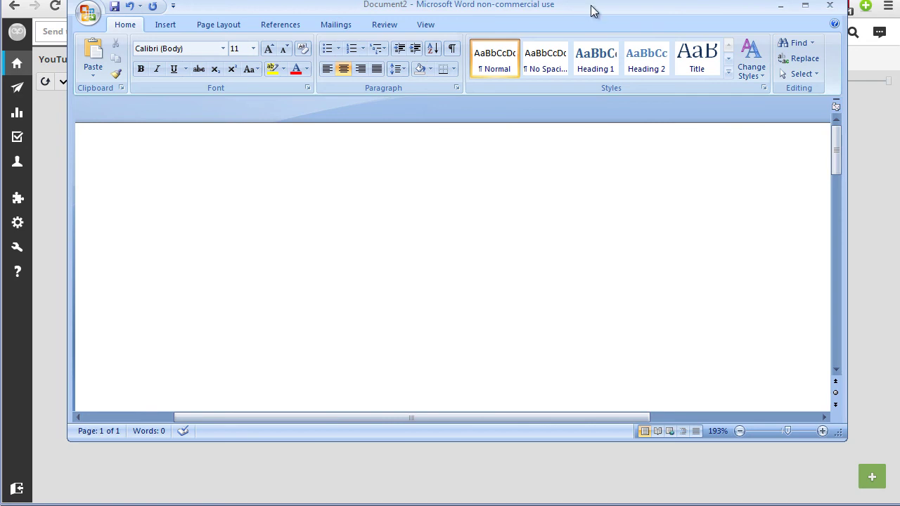
{"action": "left_click_drag", "start_coordinate": [593, 5], "coordinate": [578, 13]}
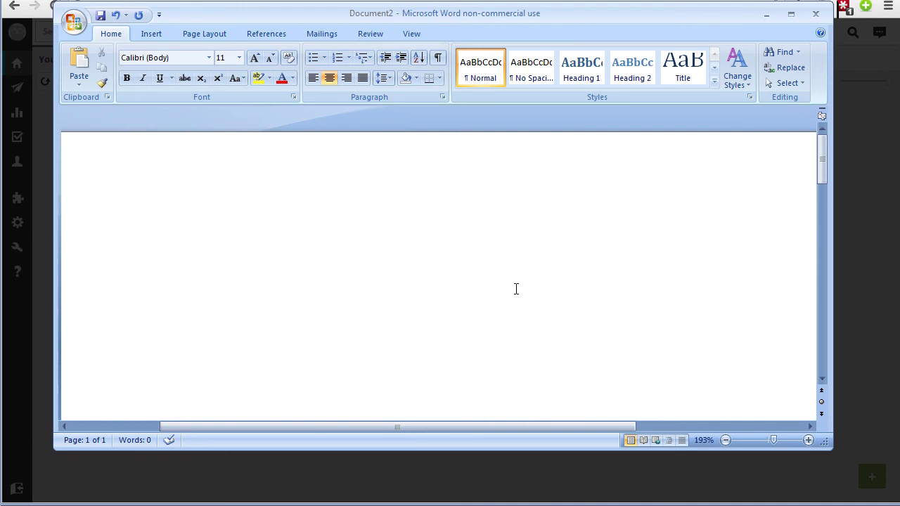
{"action": "type", "text": "htt"}
{"action": "key", "text": "ctrl+a"}
{"action": "type", "text": "YourDomain.com"}
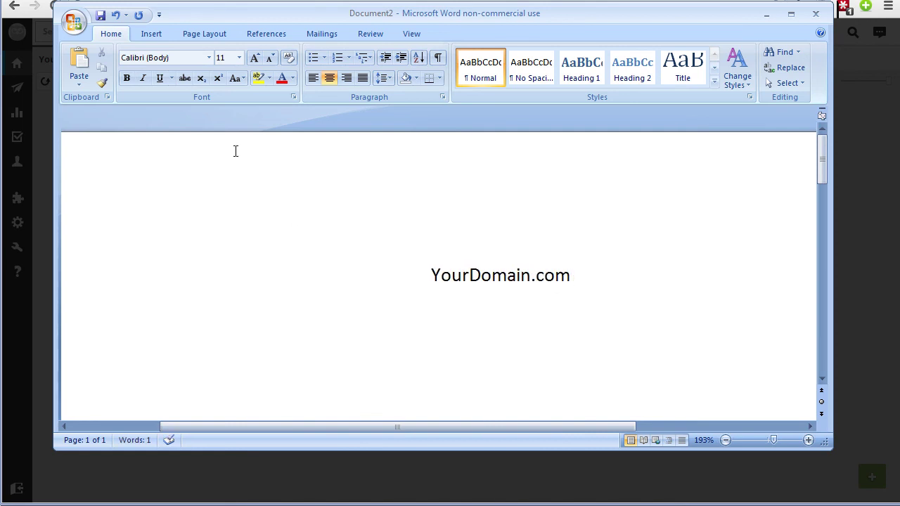
Step: Enlarge the domain text to 20 pt and append "/feed" to it
{"action": "key", "text": "ctrl+a"}
{"action": "left_click", "coordinate": [254, 59]}
{"action": "left_click", "coordinate": [254, 59]}
{"action": "left_click", "coordinate": [255, 59]}
{"action": "left_click", "coordinate": [255, 59]}
{"action": "left_click", "coordinate": [254, 59]}
{"action": "left_click", "coordinate": [623, 294]}
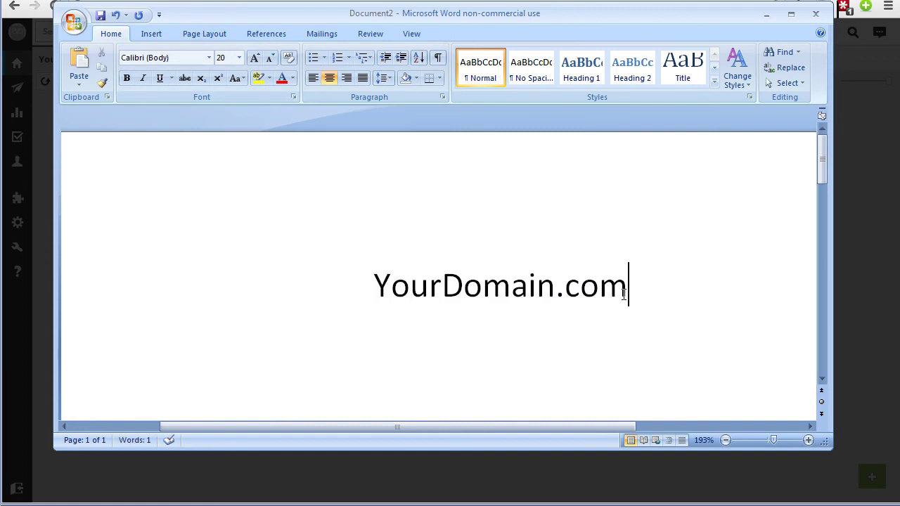
{"action": "type", "text": "/feed"}
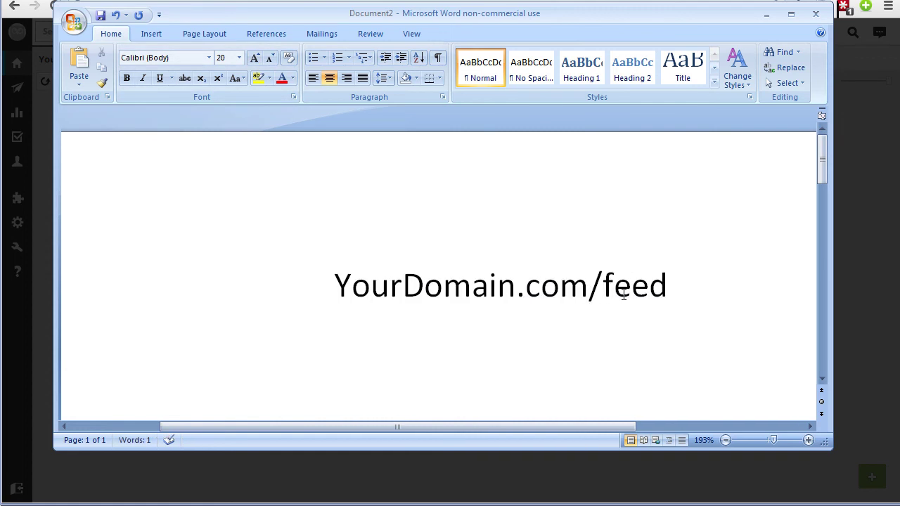
Step: Insert "test/" before "feed" in the address
{"action": "key", "text": "Left"}
{"action": "key", "text": "Left"}
{"action": "key", "text": "Left"}
{"action": "key", "text": "Left"}
{"action": "type", "text": "test/"}
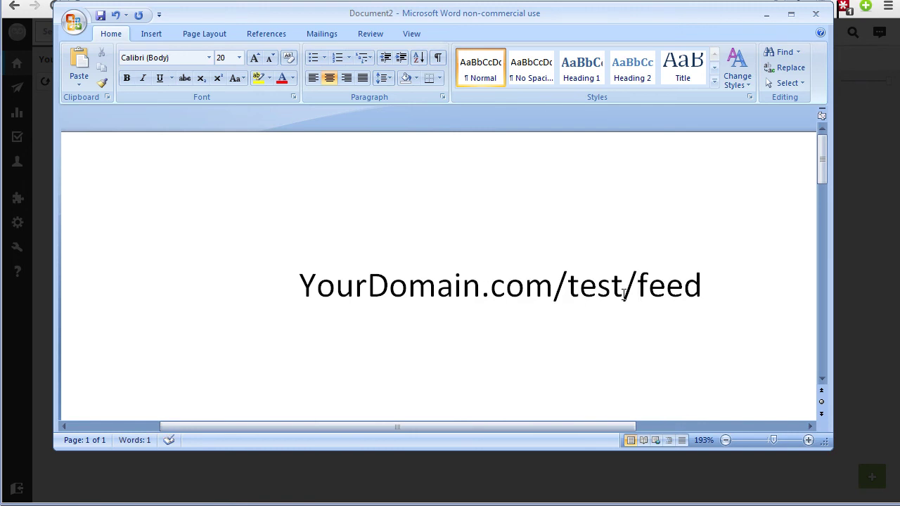
Step: Remove the "test/" folder from the address so it reads YourDomain.com/feed
{"action": "key", "text": "Home"}
{"action": "key", "text": "ctrl+Right"}
{"action": "key", "text": "ctrl+Right"}
{"action": "key", "text": "ctrl+Right"}
{"action": "key", "text": "ctrl+Right"}
{"action": "key", "text": "Delete"}
{"action": "key", "text": "Delete"}
{"action": "key", "text": "Delete"}
{"action": "key", "text": "Delete"}
{"action": "key", "text": "Delete"}
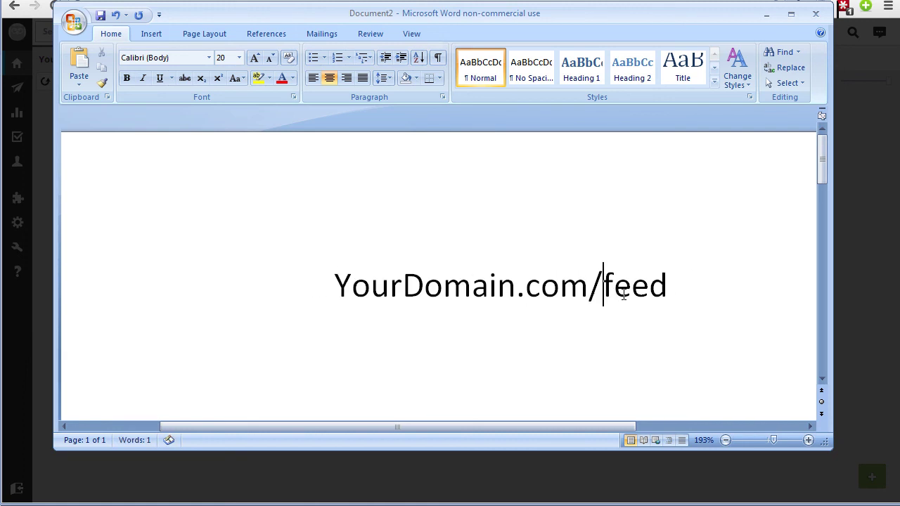
Step: Copy the complete YourDomain.com/feed address from the document
{"action": "key", "text": "Home"}
{"action": "key", "text": "shift+End"}
{"action": "key", "text": "ctrl+c"}
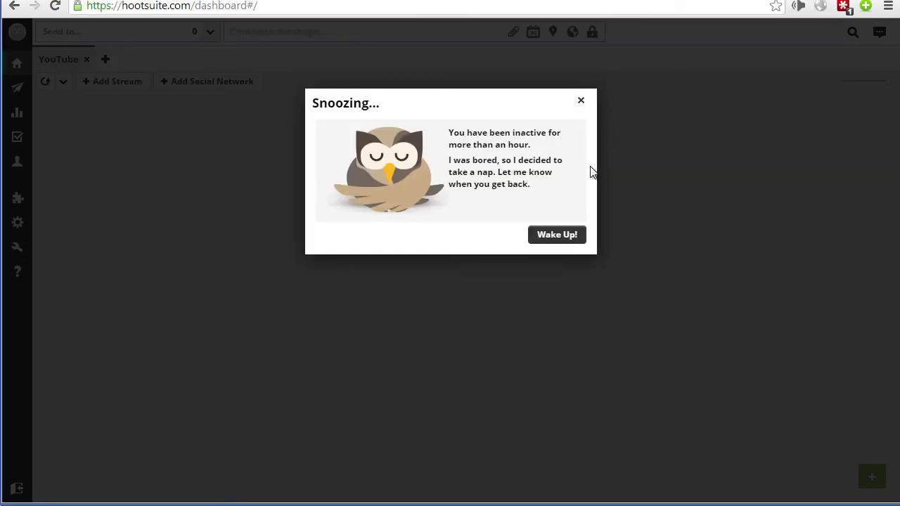
Step: Switch to Hootsuite, wake the dashboard and start adding a new feed in the RSS/Atom settings
{"action": "left_click", "coordinate": [574, 236]}
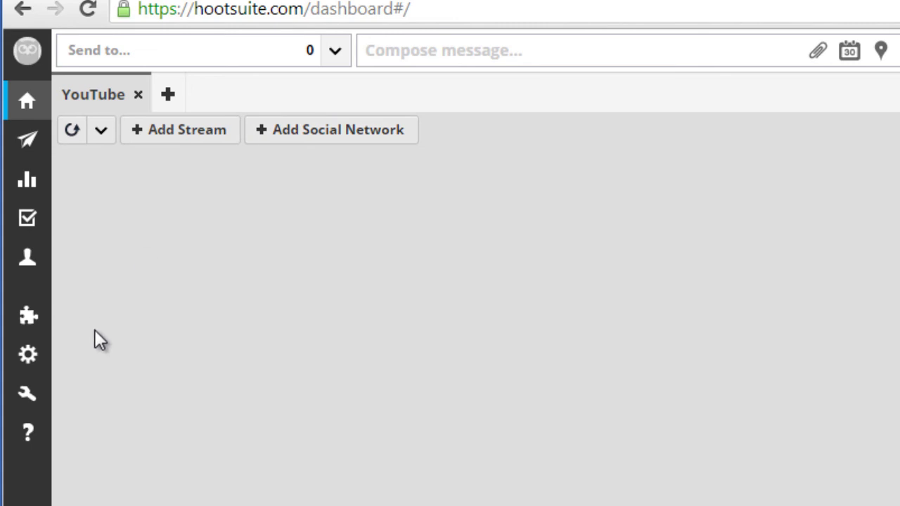
{"action": "mouse_move", "coordinate": [31, 366]}
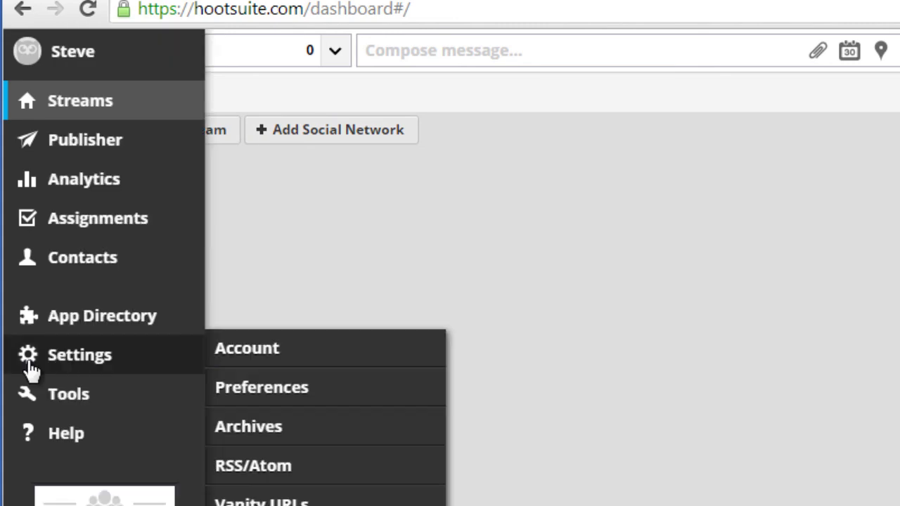
{"action": "left_click", "coordinate": [338, 471]}
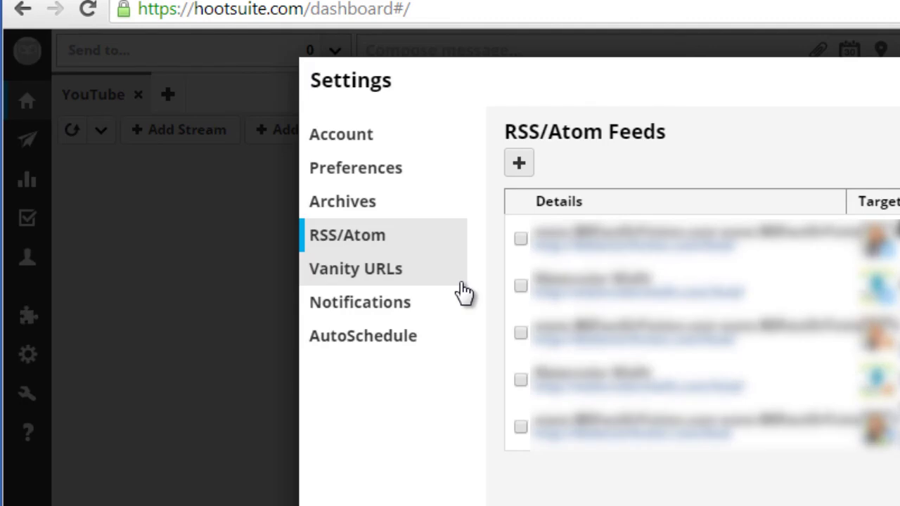
{"action": "left_click", "coordinate": [519, 166]}
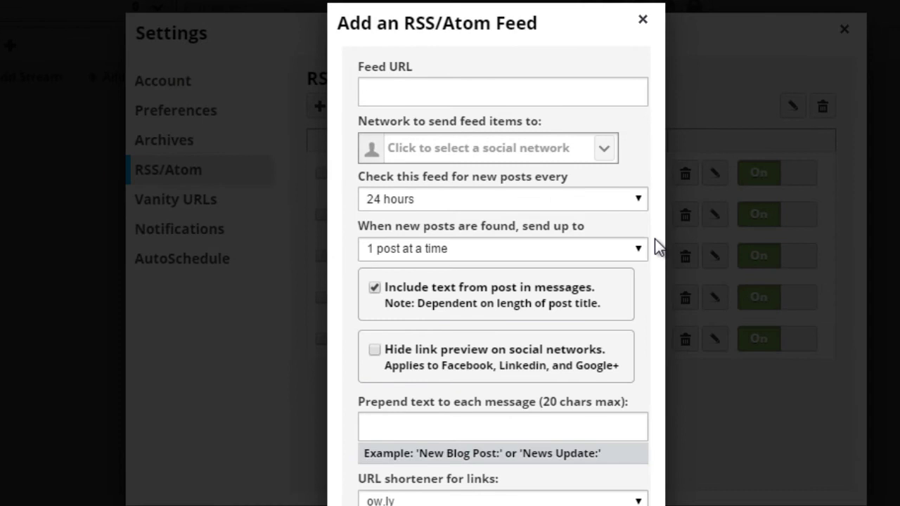
{"action": "left_click", "coordinate": [440, 89]}
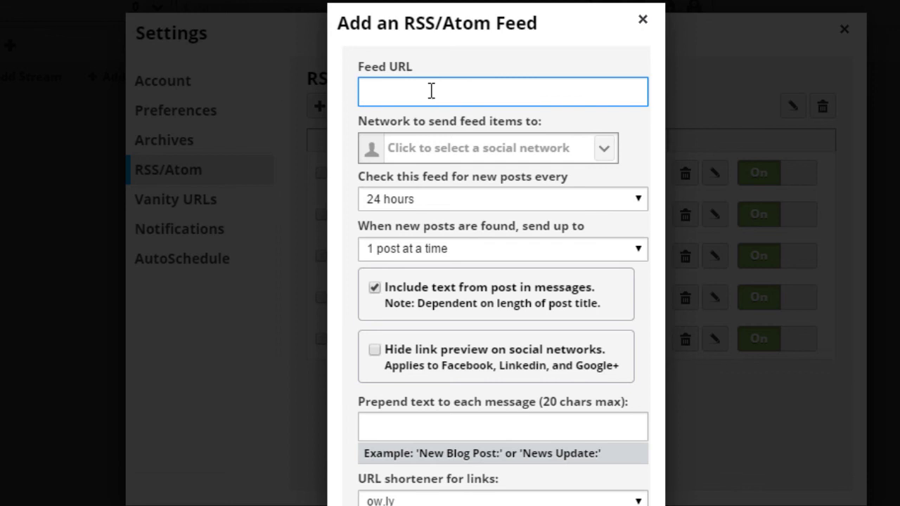
{"action": "key", "text": "ctrl+v"}
{"action": "key", "text": "Home"}
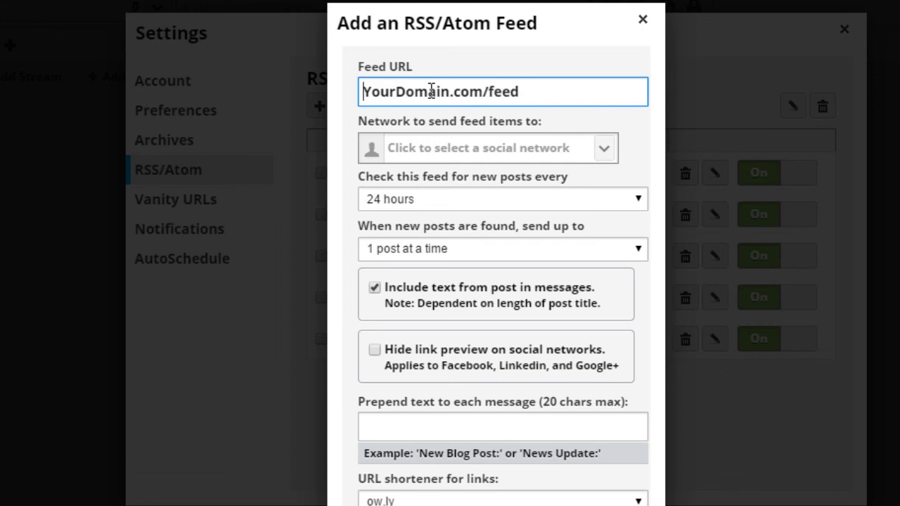
{"action": "type", "text": "http://"}
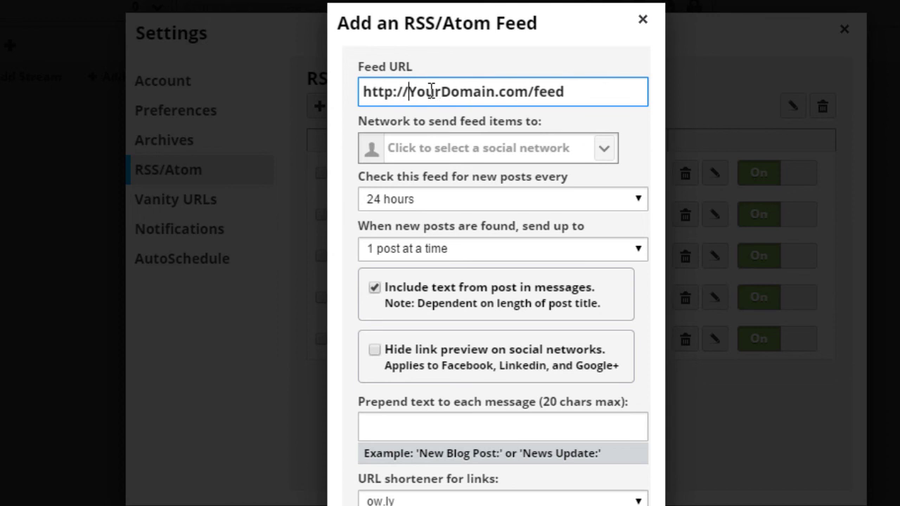
{"action": "type", "text": "www."}
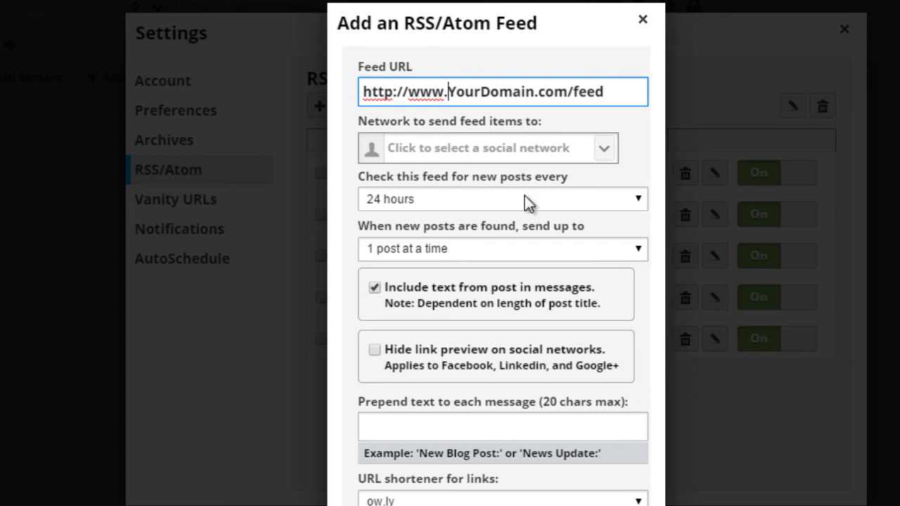
Step: Set the feed to be checked every hour and to send up to 1 post at a time
{"action": "left_click", "coordinate": [420, 203]}
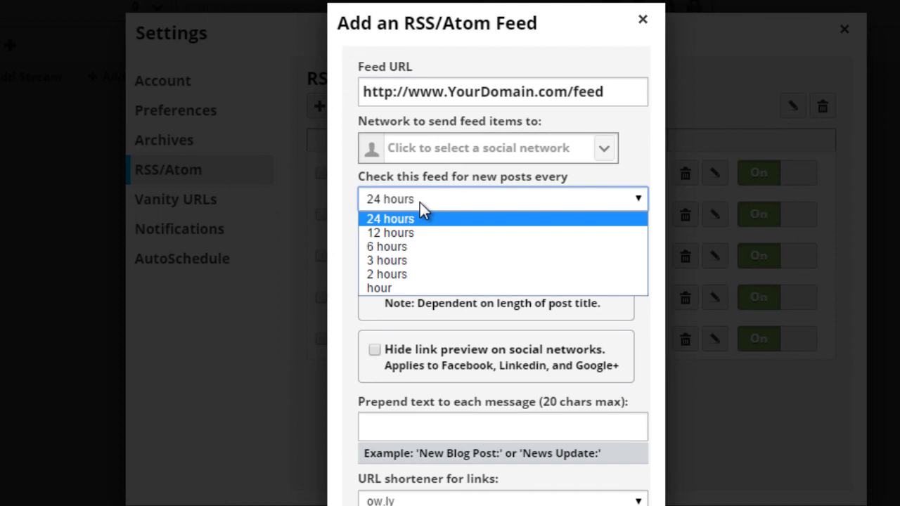
{"action": "left_click", "coordinate": [399, 289]}
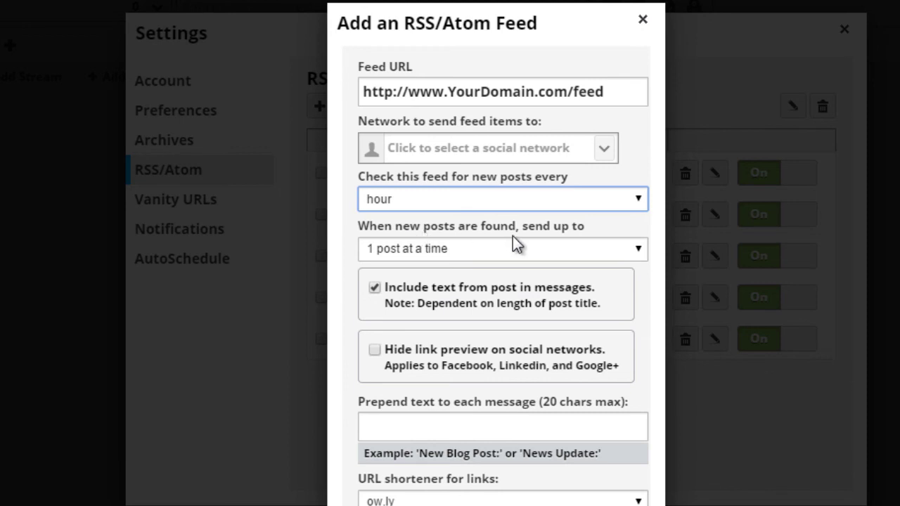
{"action": "left_click", "coordinate": [445, 256]}
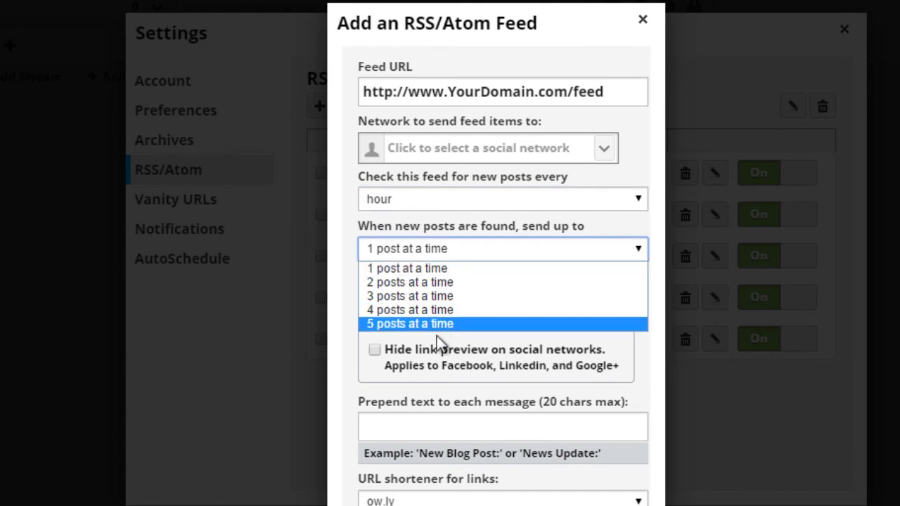
{"action": "left_click", "coordinate": [449, 273]}
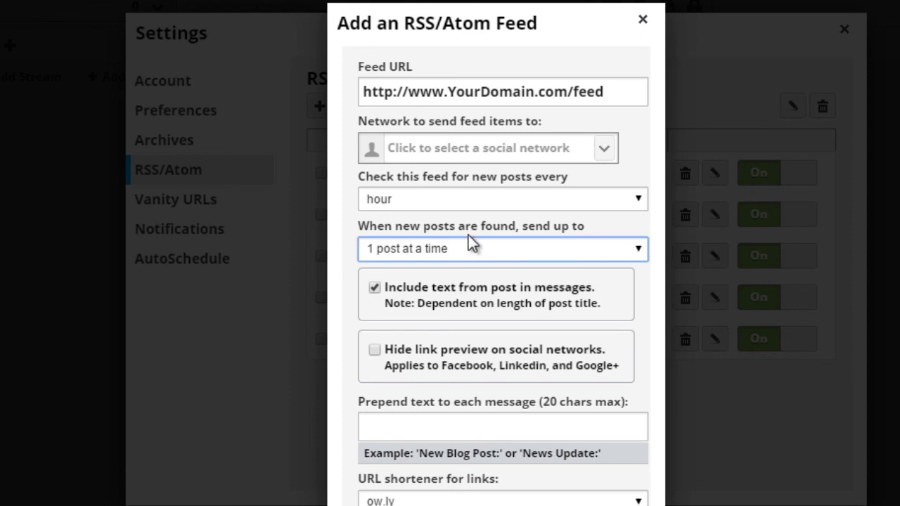
{"action": "left_click", "coordinate": [349, 323]}
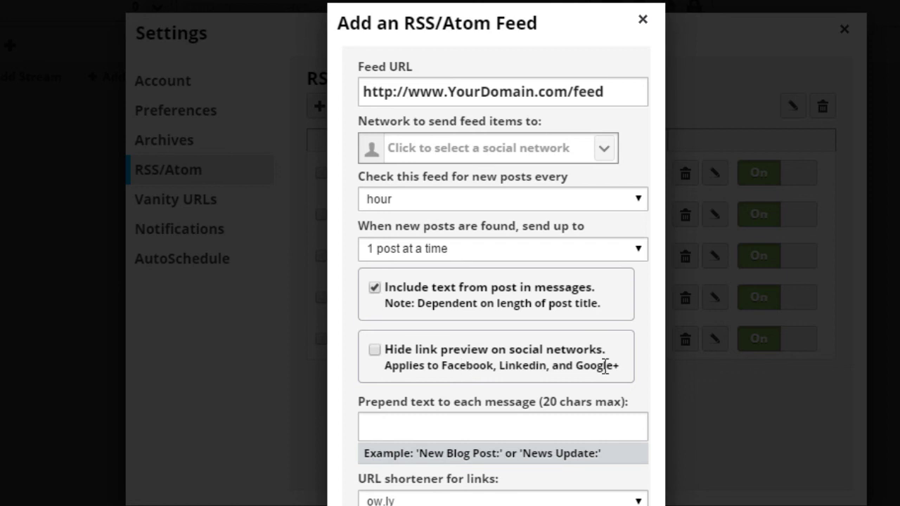
Step: Enter and clear "Update :" as the text prepended to each message, and check the URL shortener choices
{"action": "left_click", "coordinate": [381, 420]}
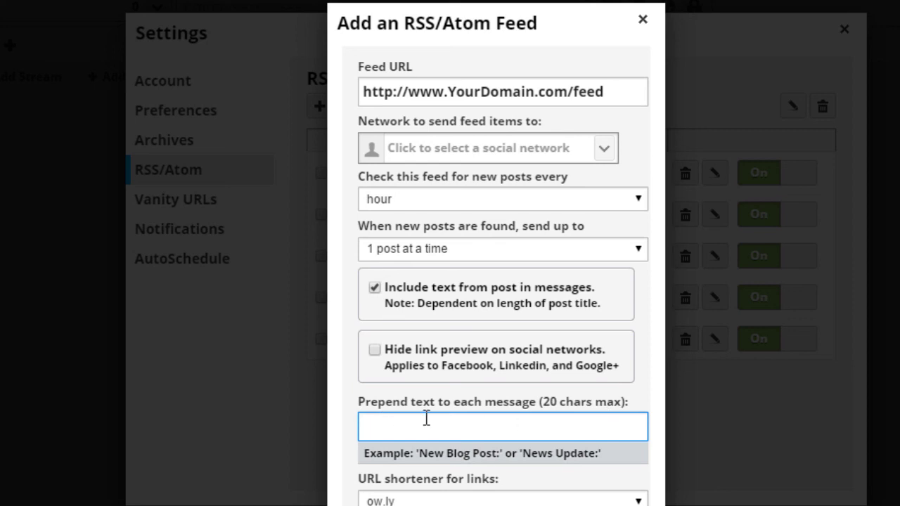
{"action": "type", "text": "Update :"}
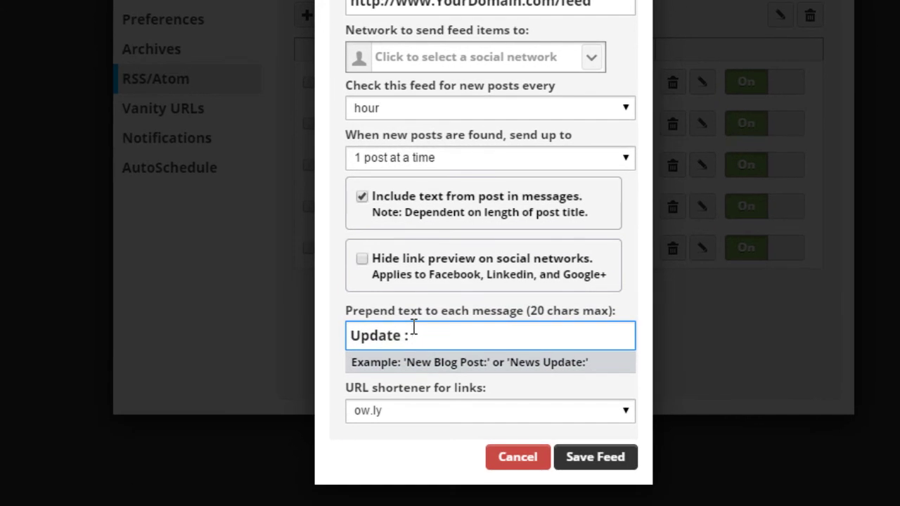
{"action": "key", "text": "ctrl+a"}
{"action": "key", "text": "BackSpace"}
{"action": "left_click", "coordinate": [379, 413]}
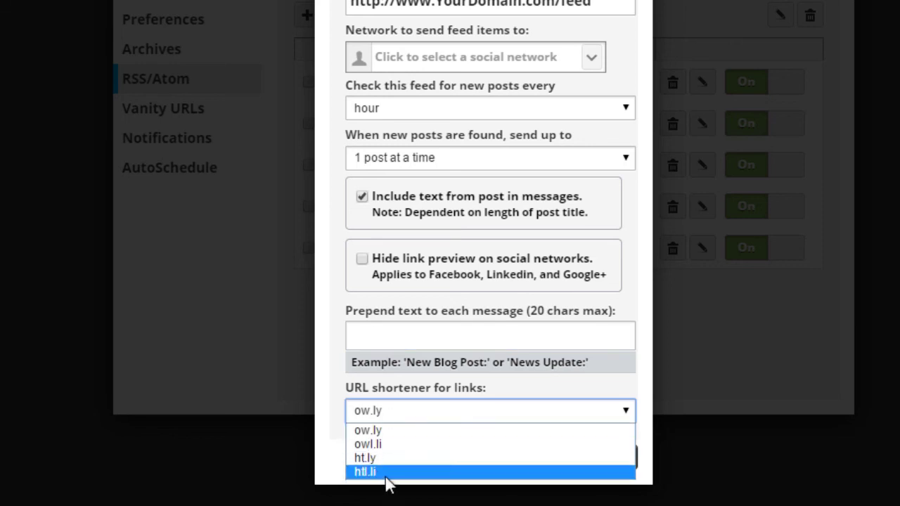
{"action": "left_click", "coordinate": [495, 301]}
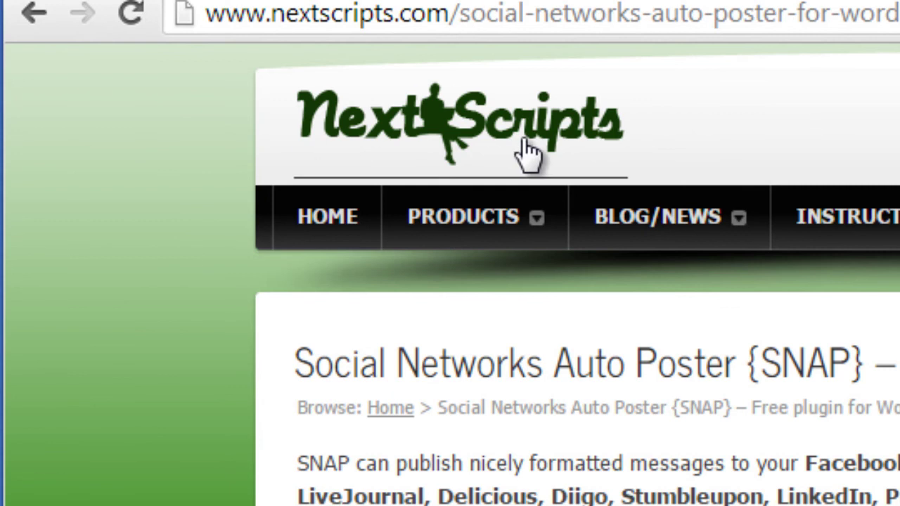
Step: Open the Social Networks Auto Poster Pro Multi-Account page on the NextScripts site and examine its pictured social network account settings
{"action": "mouse_move", "coordinate": [482, 237]}
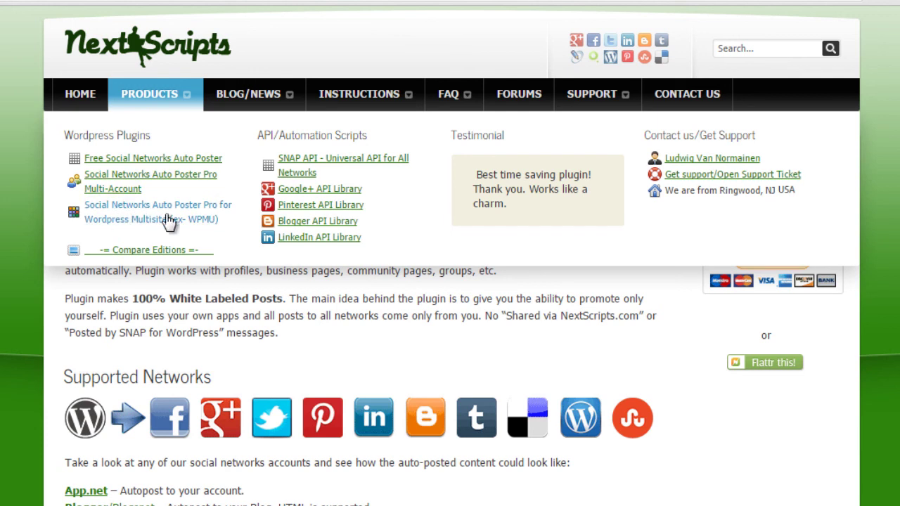
{"action": "left_click", "coordinate": [111, 187]}
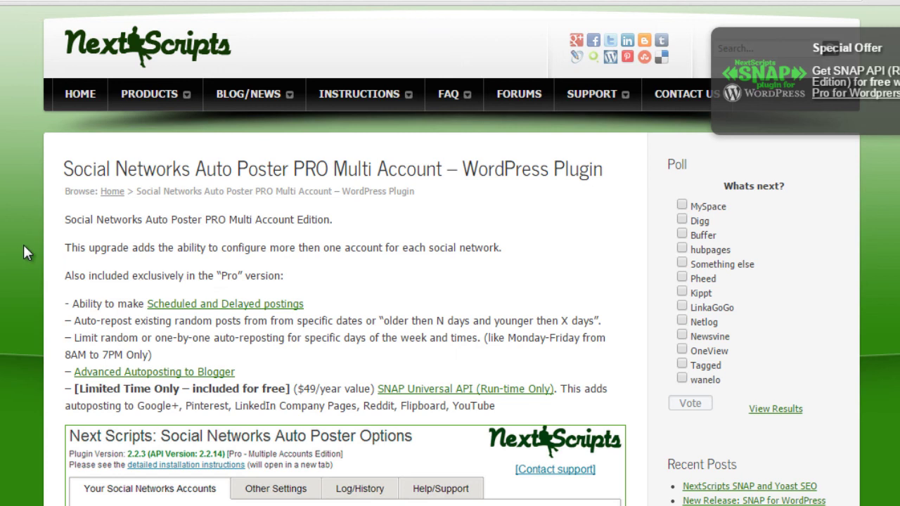
{"action": "scroll", "coordinate": [24, 249], "scroll_direction": "down", "scroll_amount": 6}
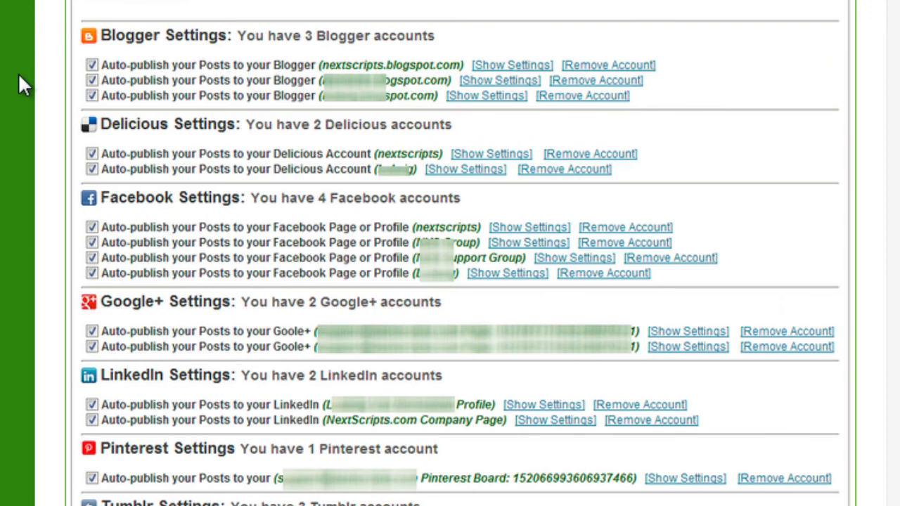
{"action": "scroll", "coordinate": [19, 76], "scroll_direction": "down", "scroll_amount": 3}
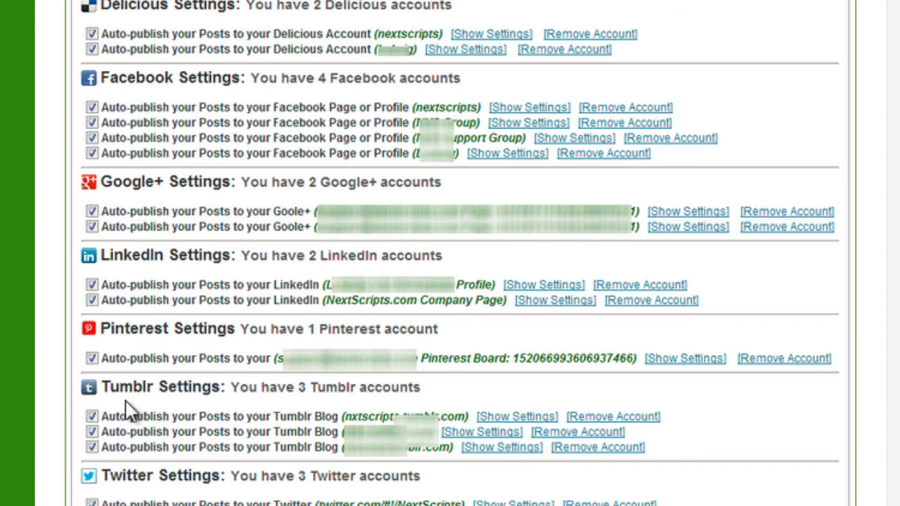
{"action": "scroll", "coordinate": [131, 410], "scroll_direction": "down", "scroll_amount": 3}
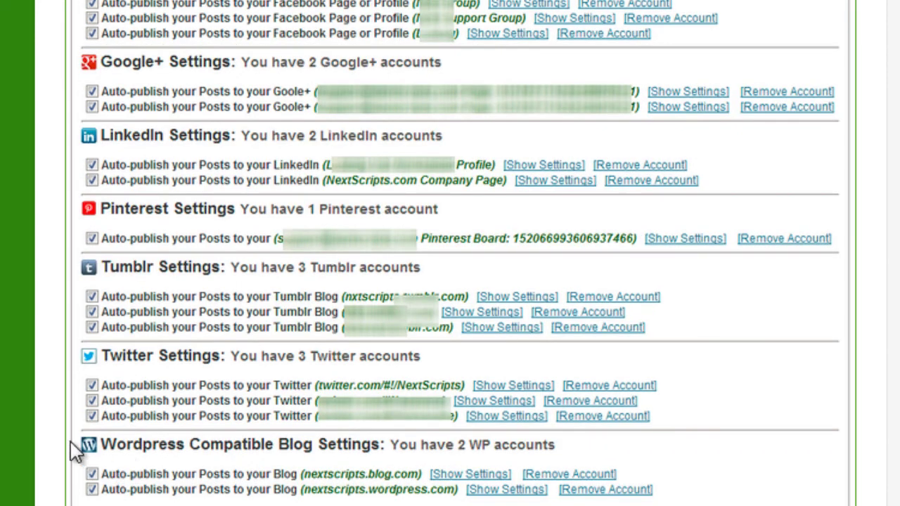
{"action": "scroll", "coordinate": [37, 434], "scroll_direction": "up", "scroll_amount": 6}
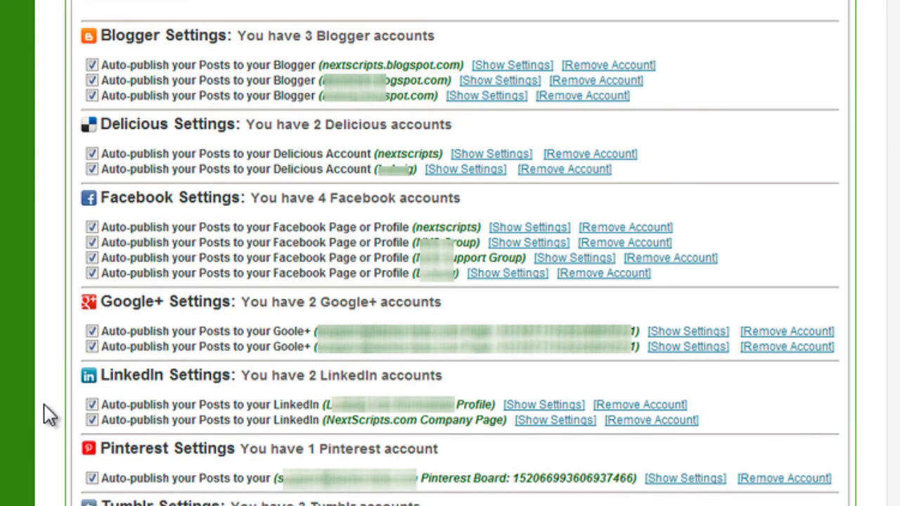
{"action": "scroll", "coordinate": [48, 413], "scroll_direction": "up", "scroll_amount": 6}
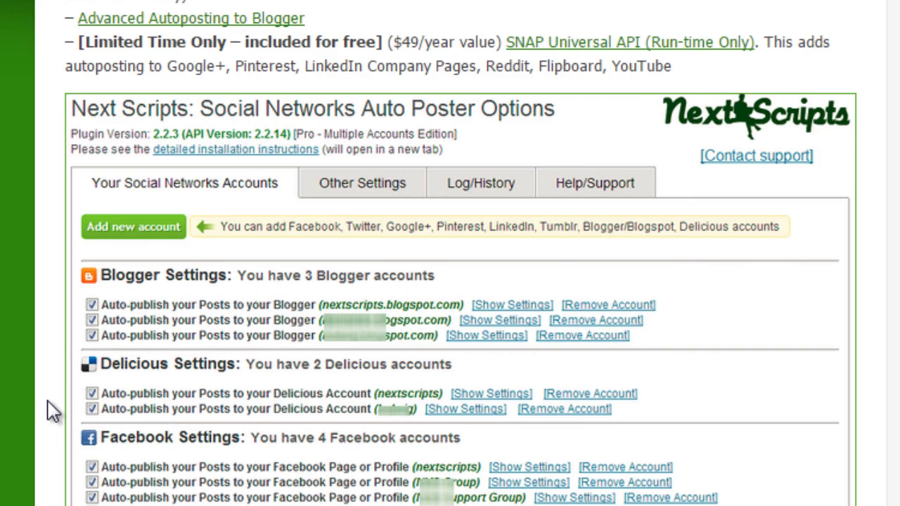
{"action": "scroll", "coordinate": [49, 413], "scroll_direction": "down", "scroll_amount": 3}
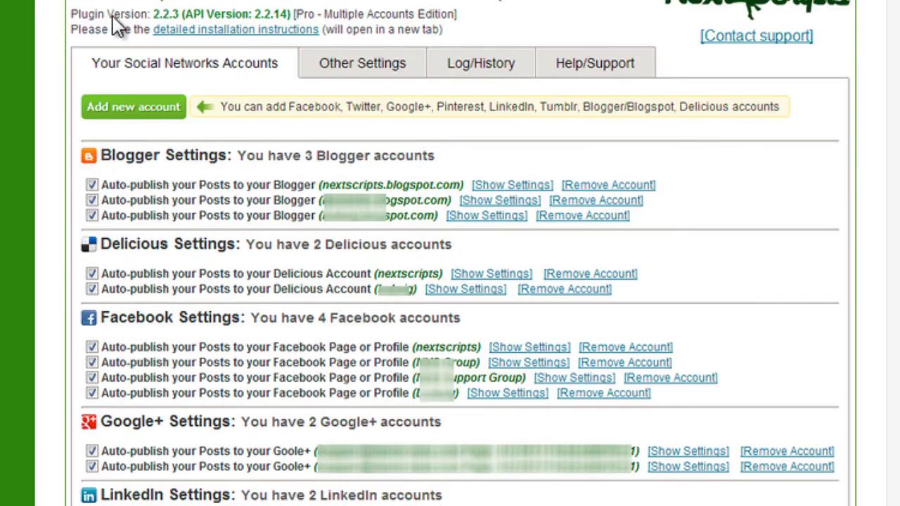